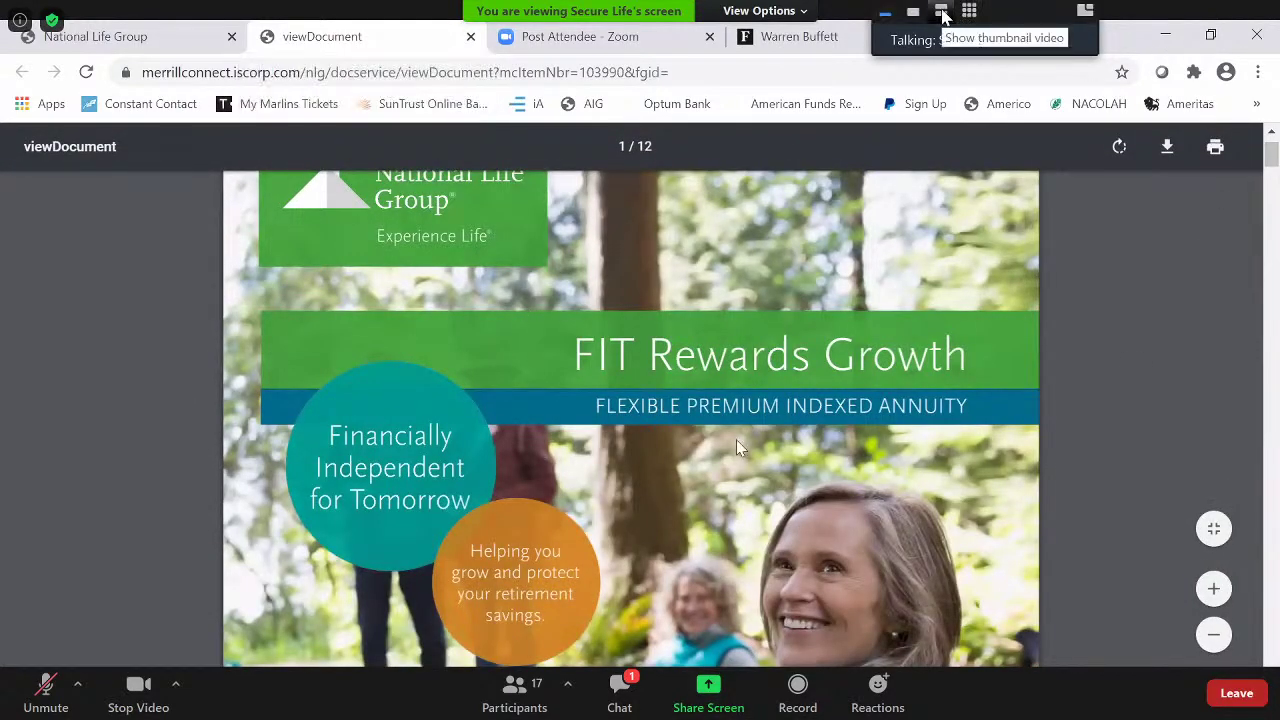
# Show the Zoom participant video thumbnails beside the shared FIT Rewards Growth brochure.
pyautogui.click(943, 11)
# Page back through the participant video tiles to the first set.
pyautogui.moveTo(1085, 60)
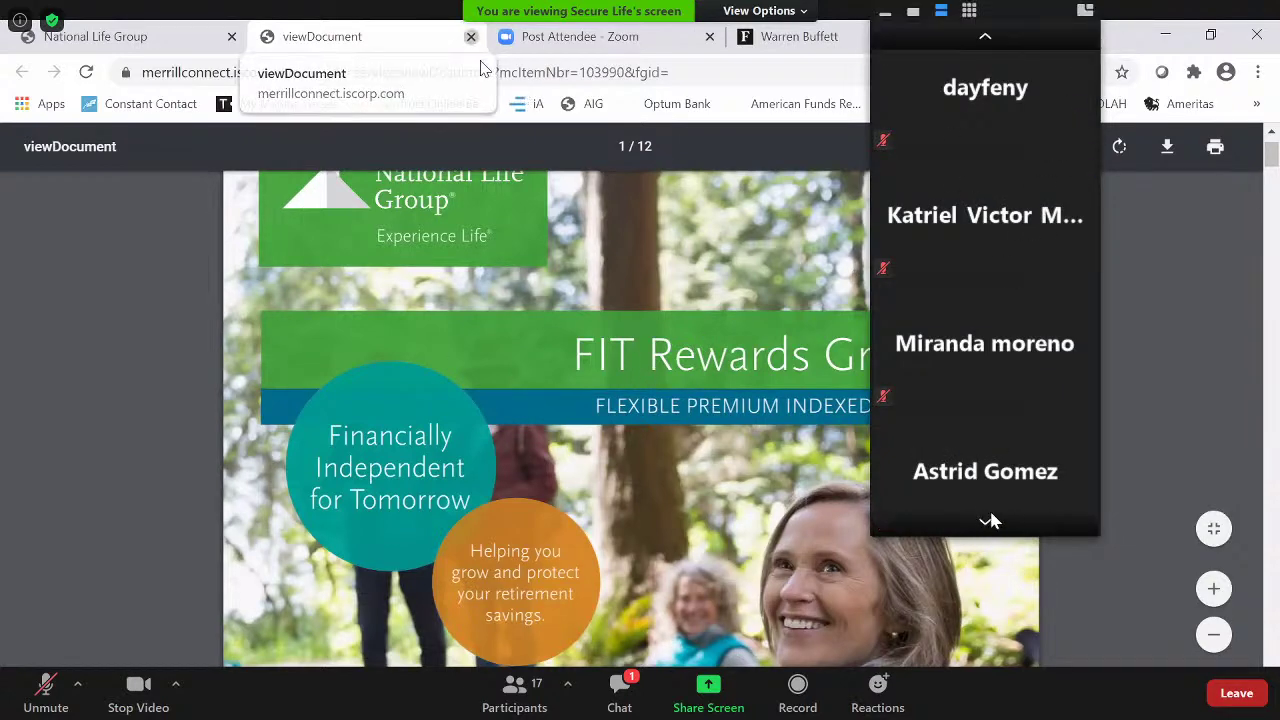
pyautogui.scroll(-5, 988, 524)
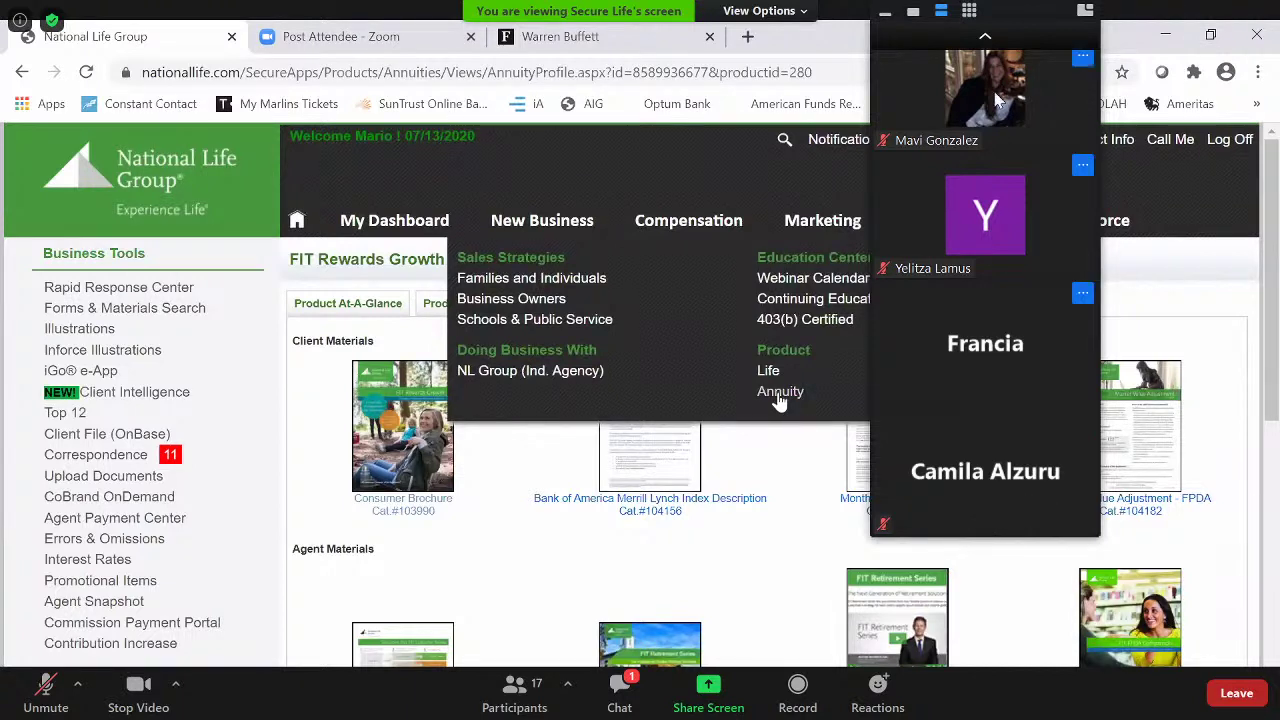
pyautogui.click(986, 40)
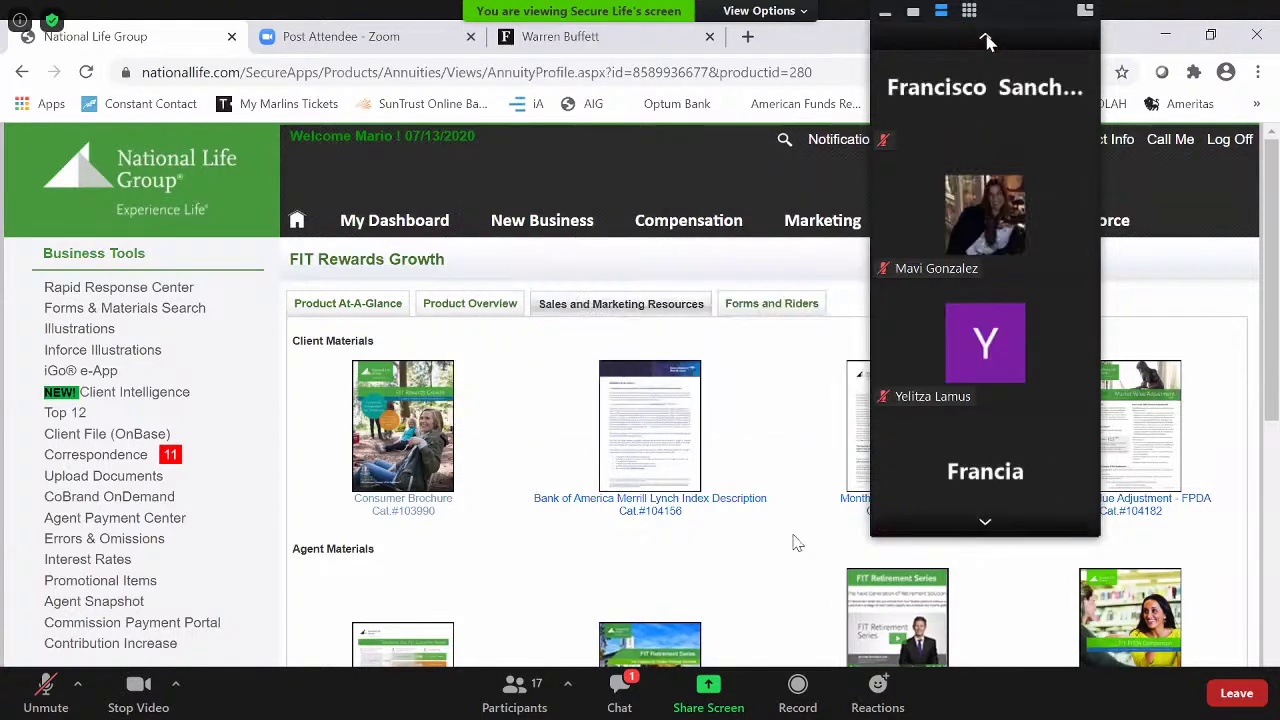
pyautogui.click(986, 40)
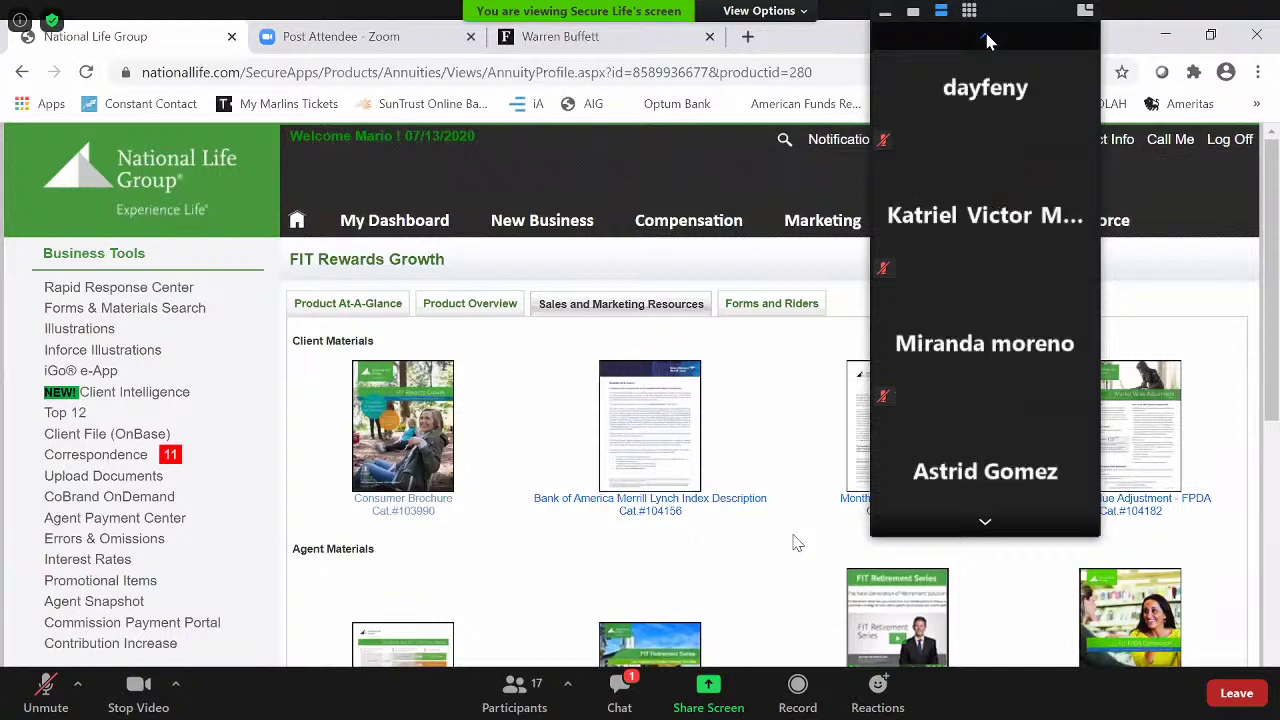
pyautogui.click(986, 40)
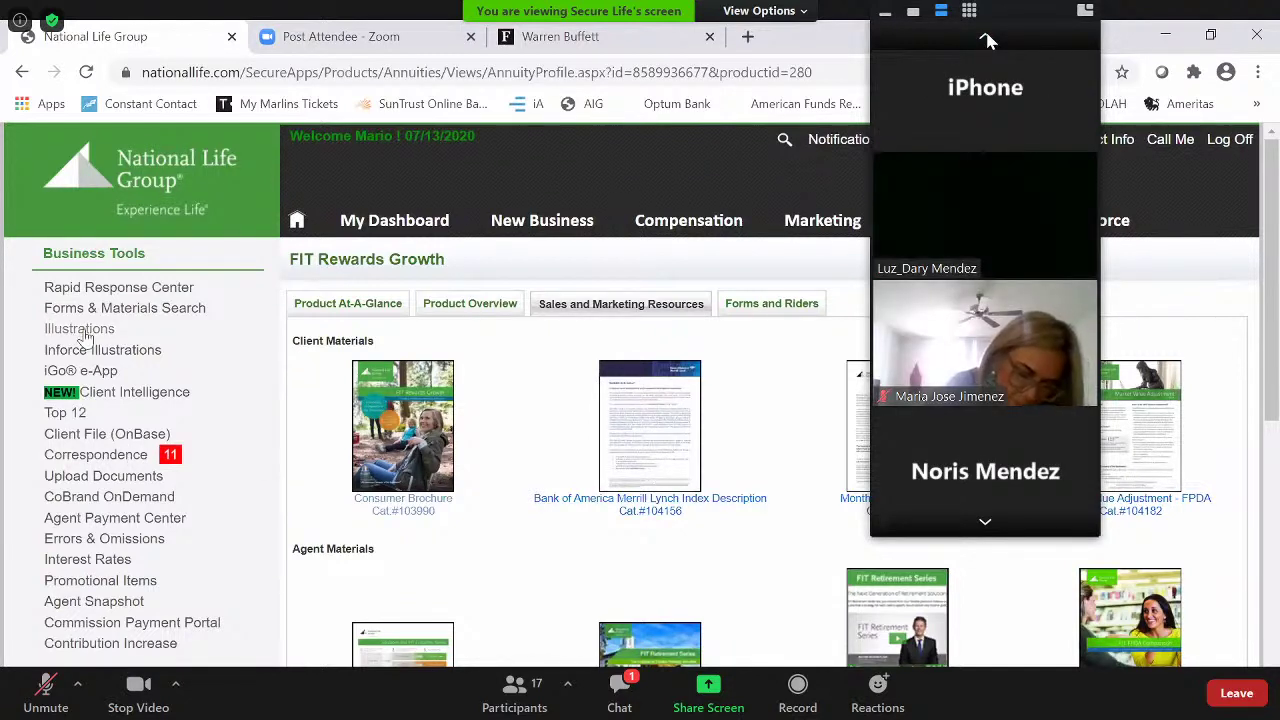
pyautogui.click(986, 40)
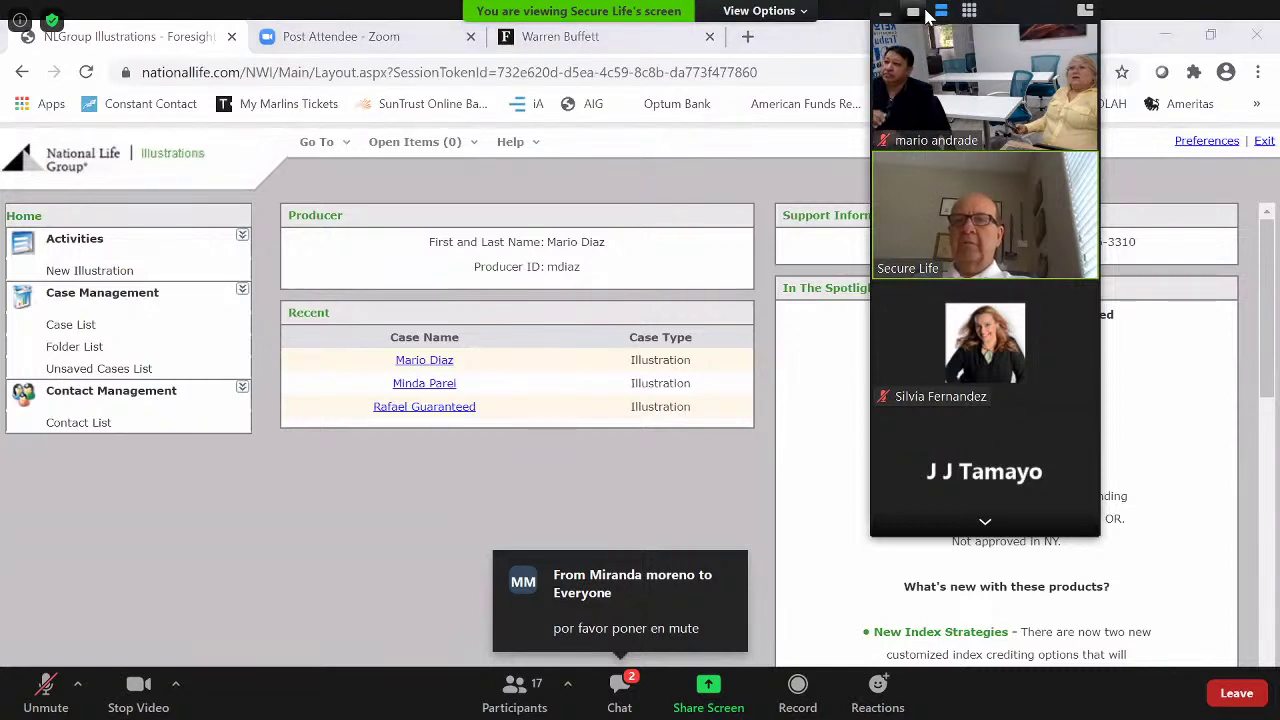
# Collapse the participant video panel and start a New Illustration.
pyautogui.click(887, 16)
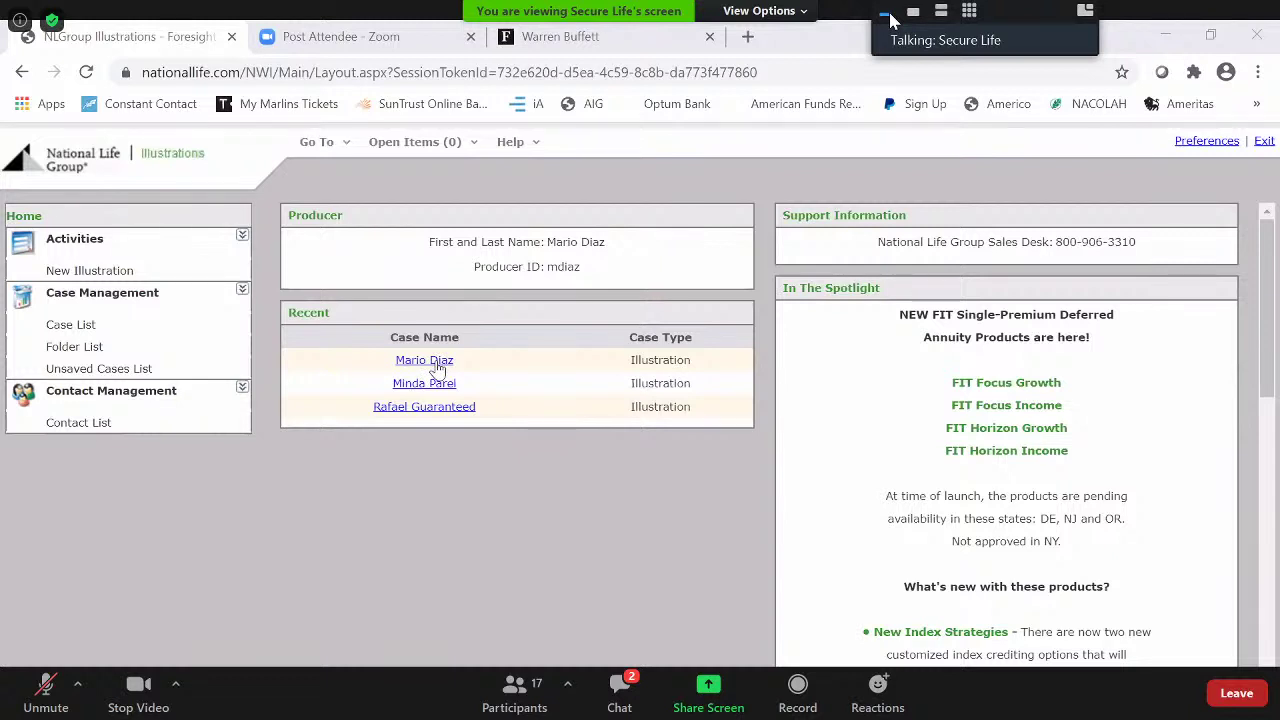
pyautogui.click(113, 280)
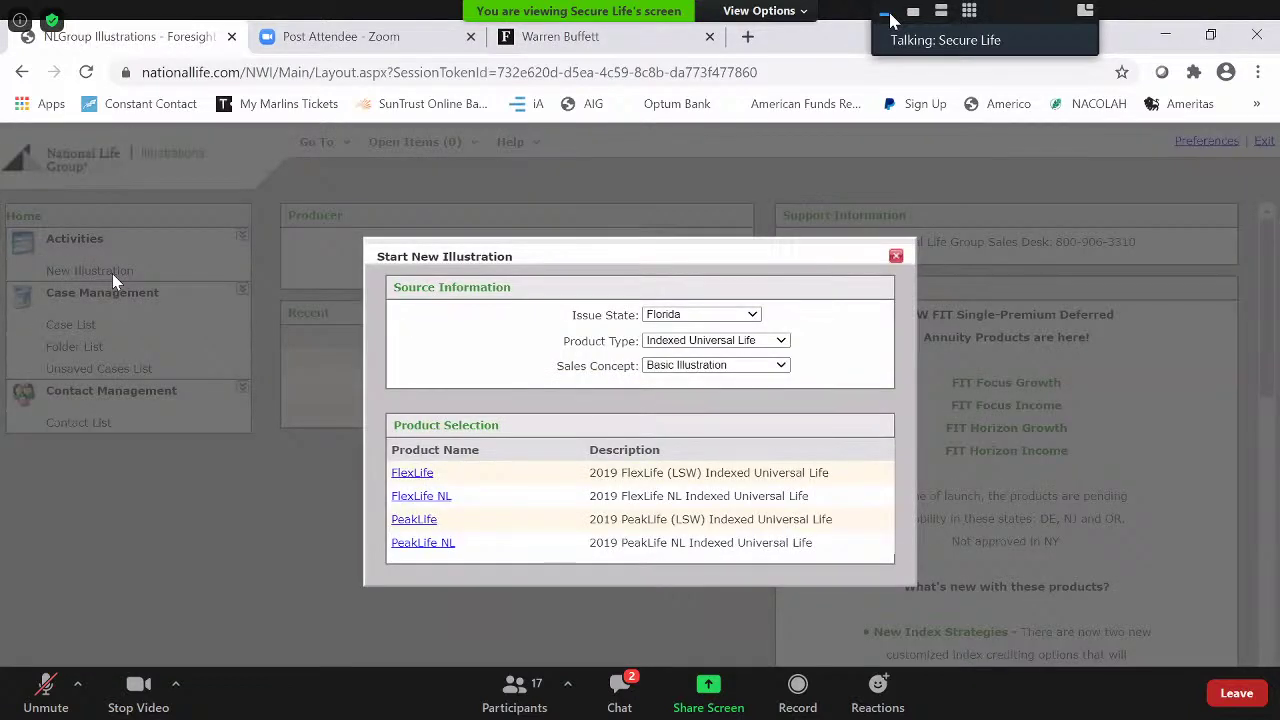
# Keep Florida as issue state, choose FPDA Indexed Annuity, and pick FIT Rewards Growth.
pyautogui.click(753, 316)
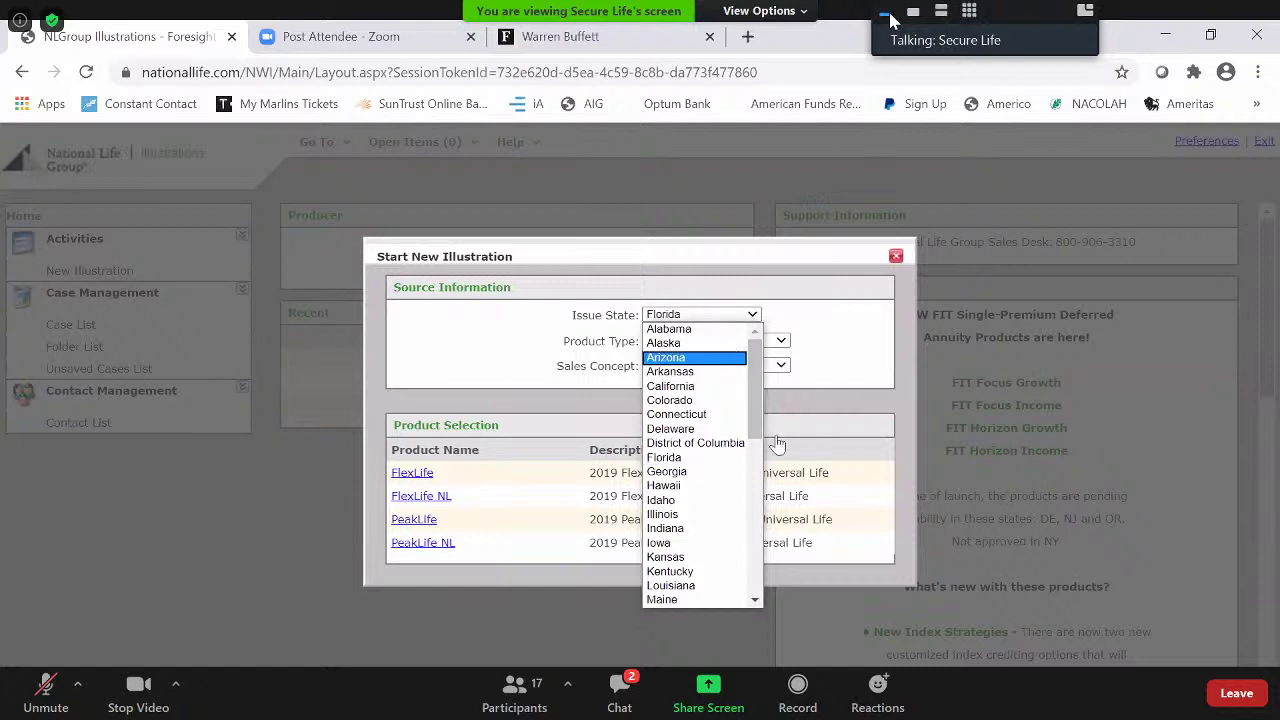
pyautogui.click(535, 243)
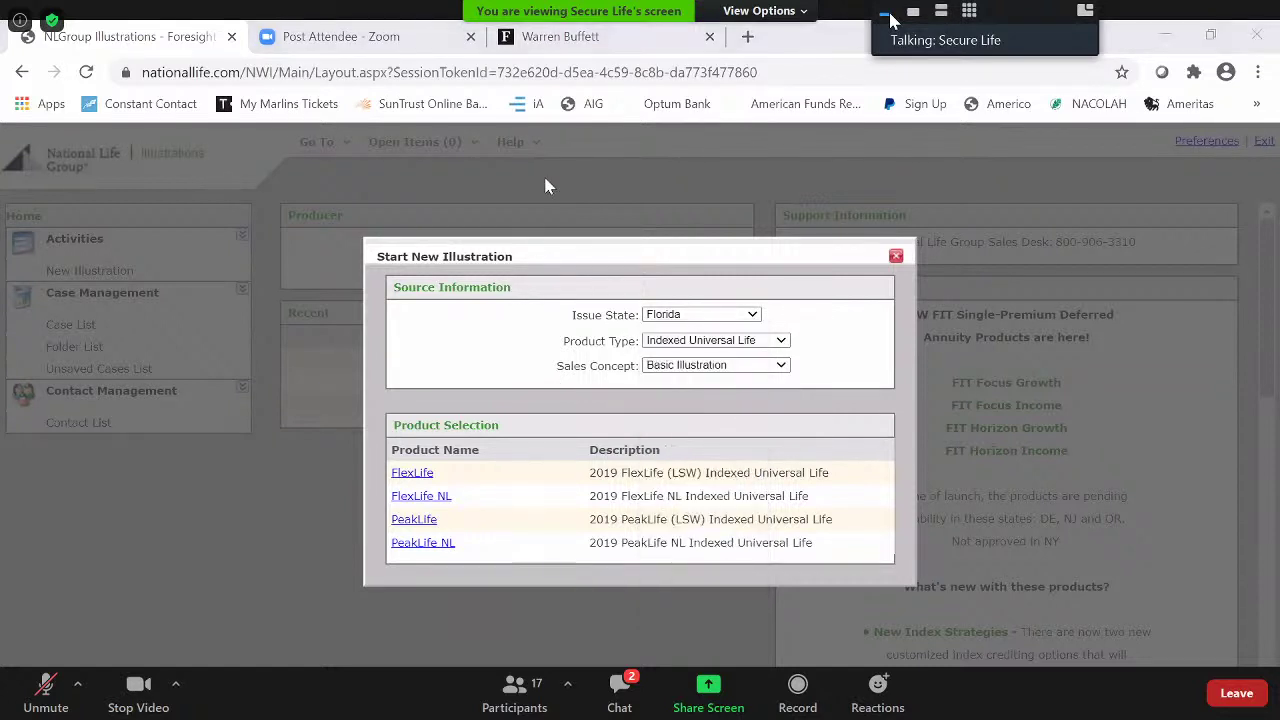
pyautogui.click(789, 345)
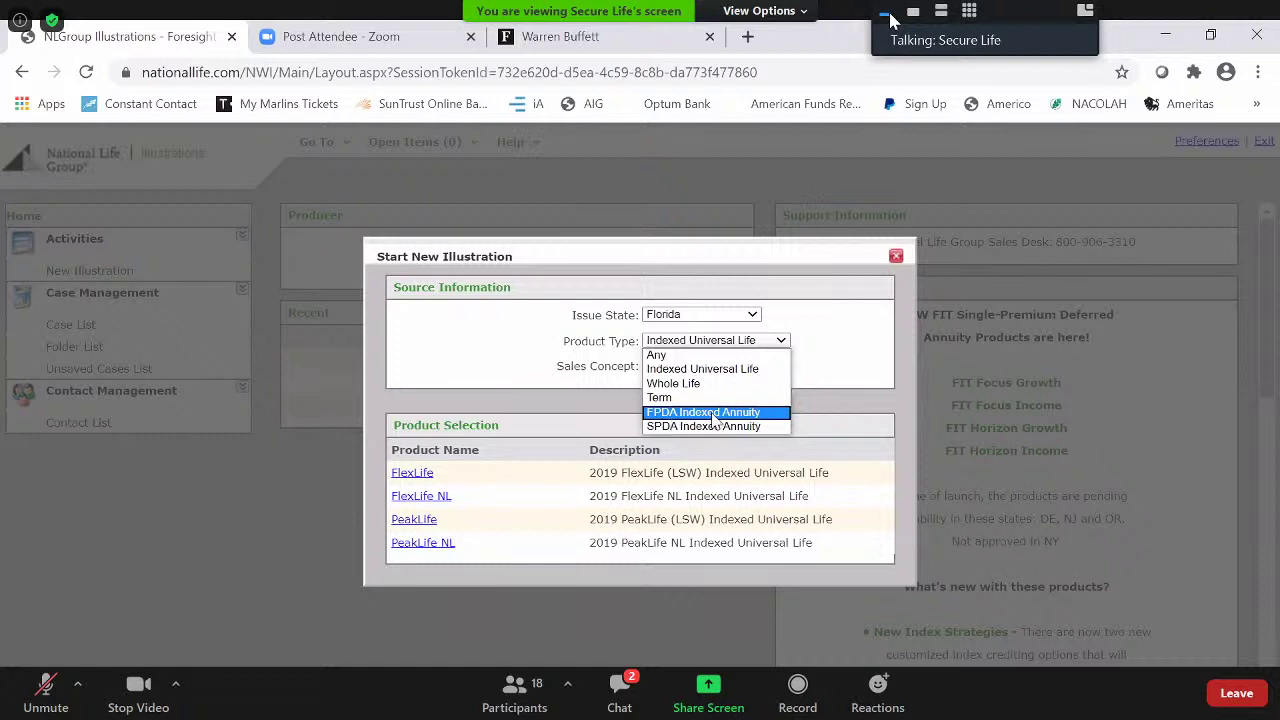
pyautogui.click(713, 414)
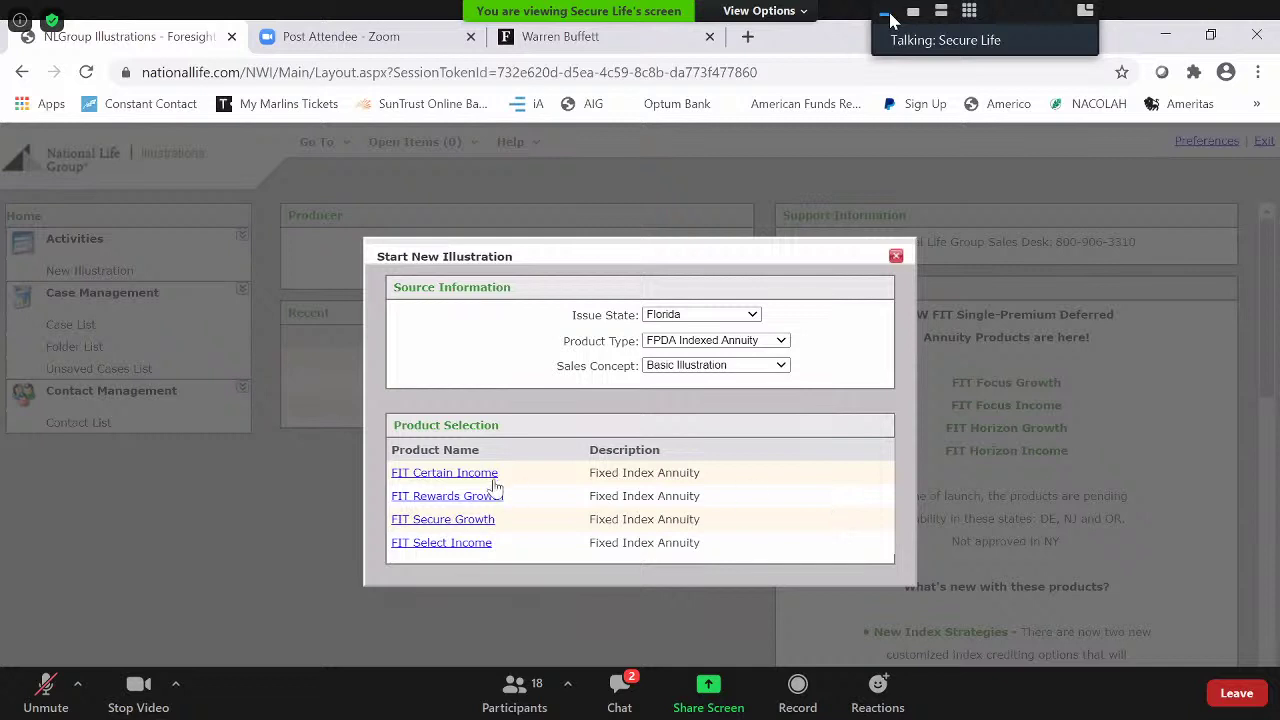
pyautogui.click(434, 497)
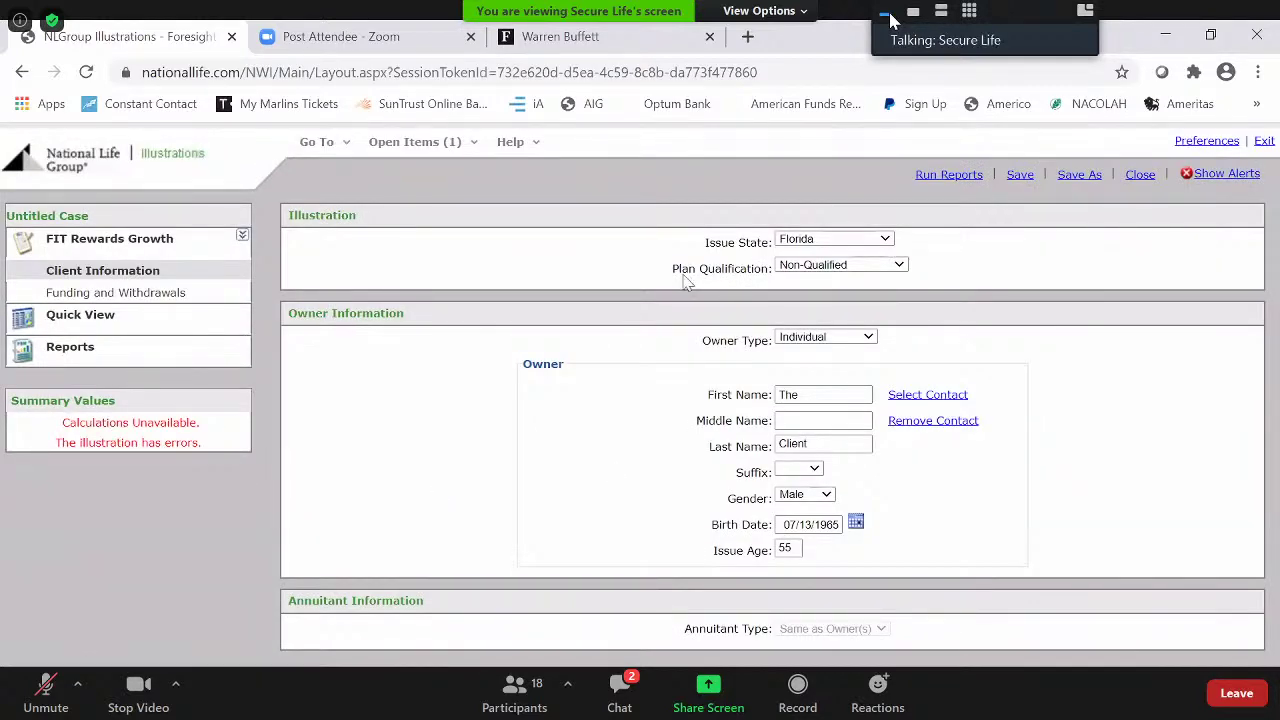
# Keep Non-Qualified plan qualification and enter the owner's first and last name.
pyautogui.click(901, 267)
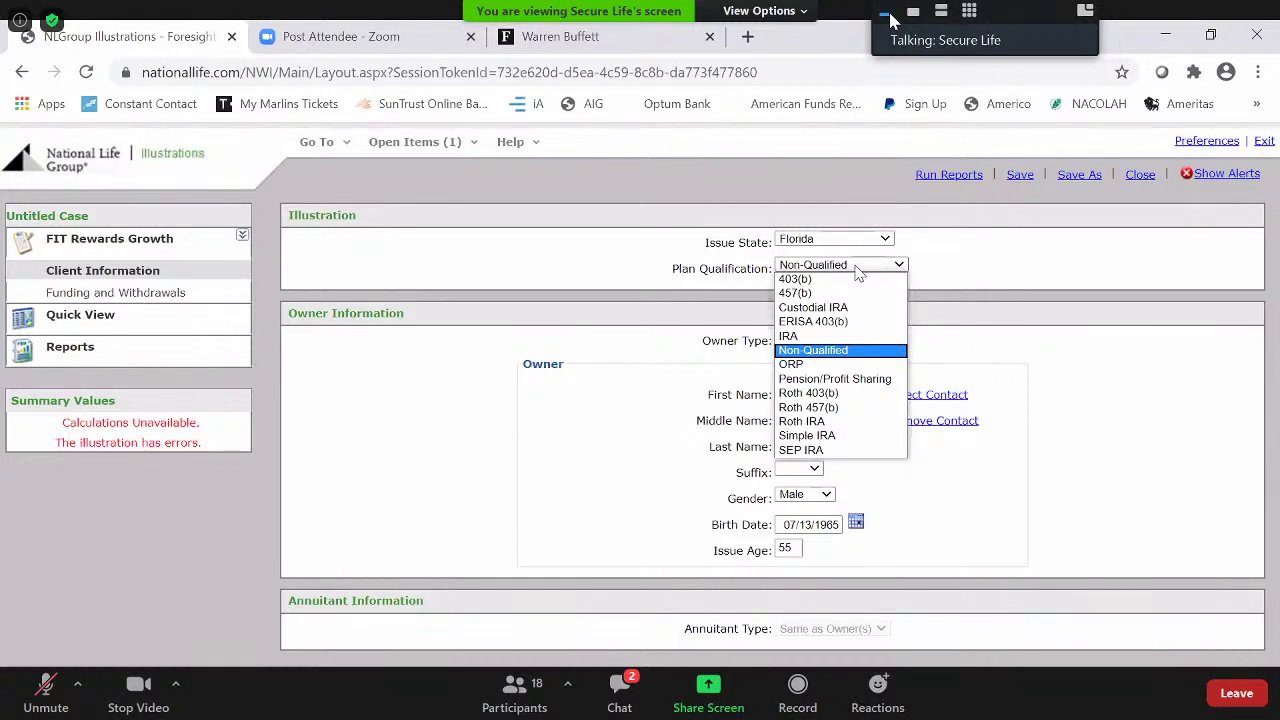
pyautogui.click(856, 268)
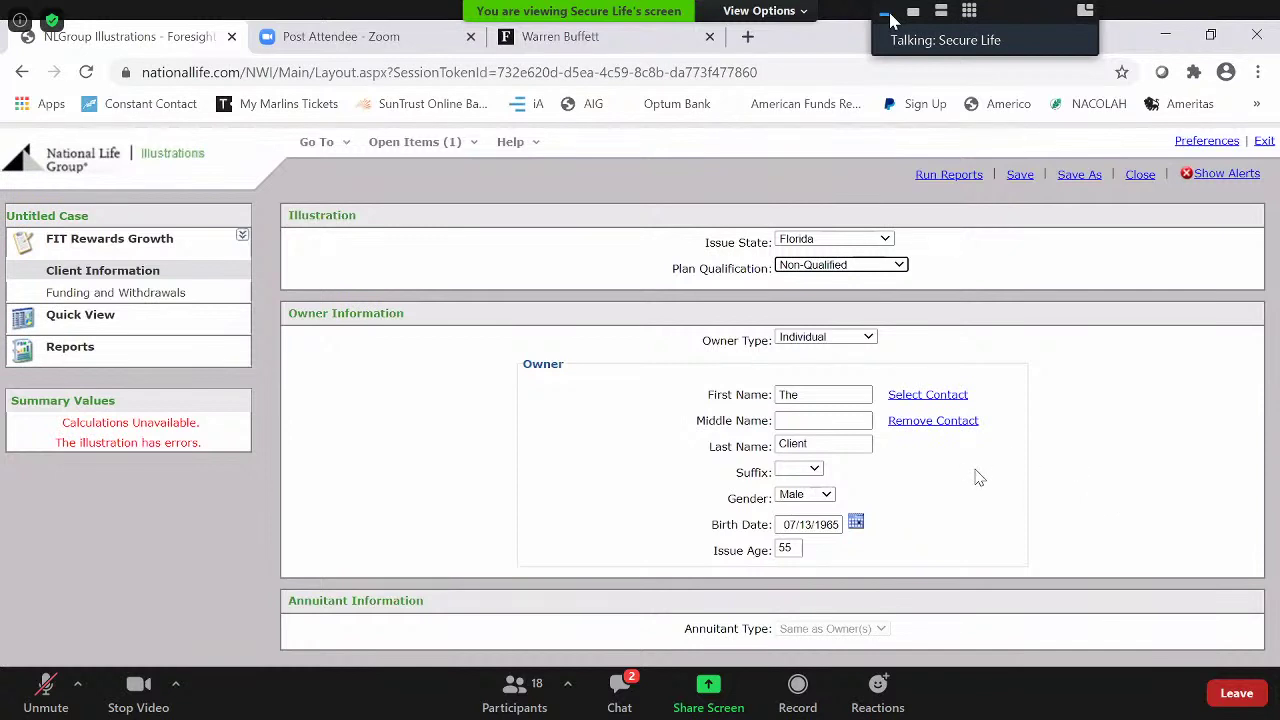
pyautogui.doubleClick(822, 397)
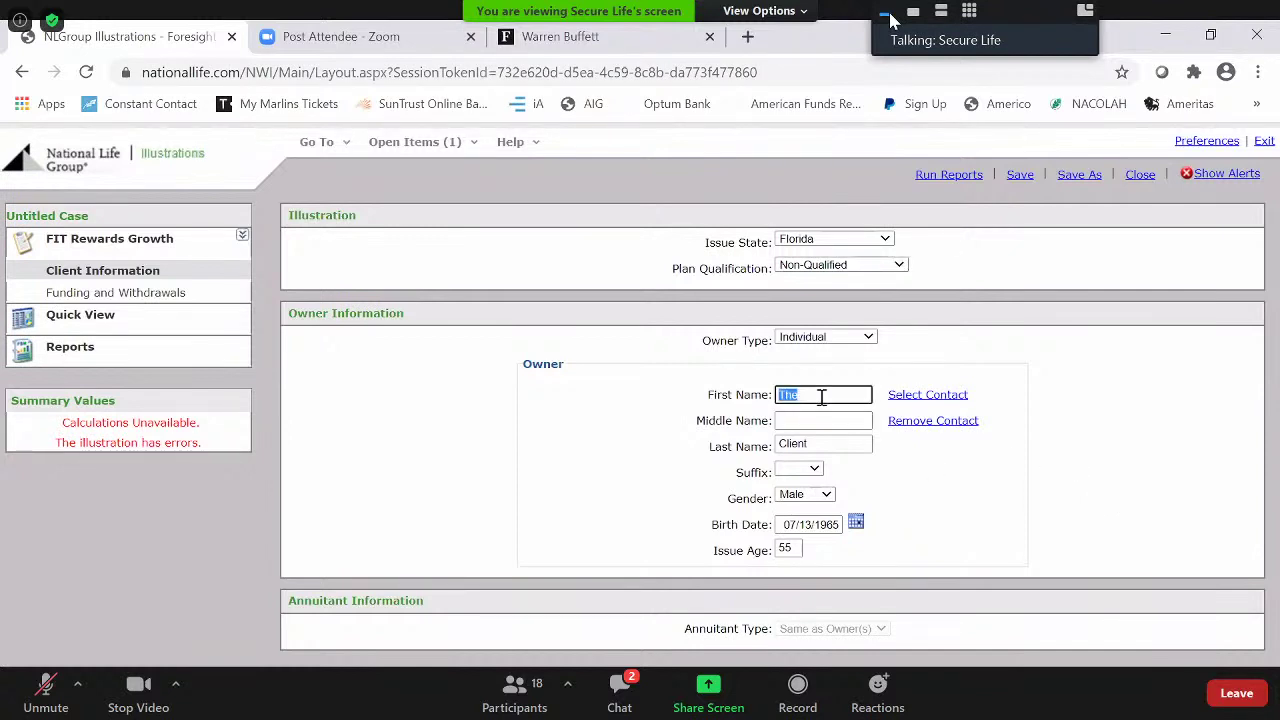
pyautogui.write('Mario')
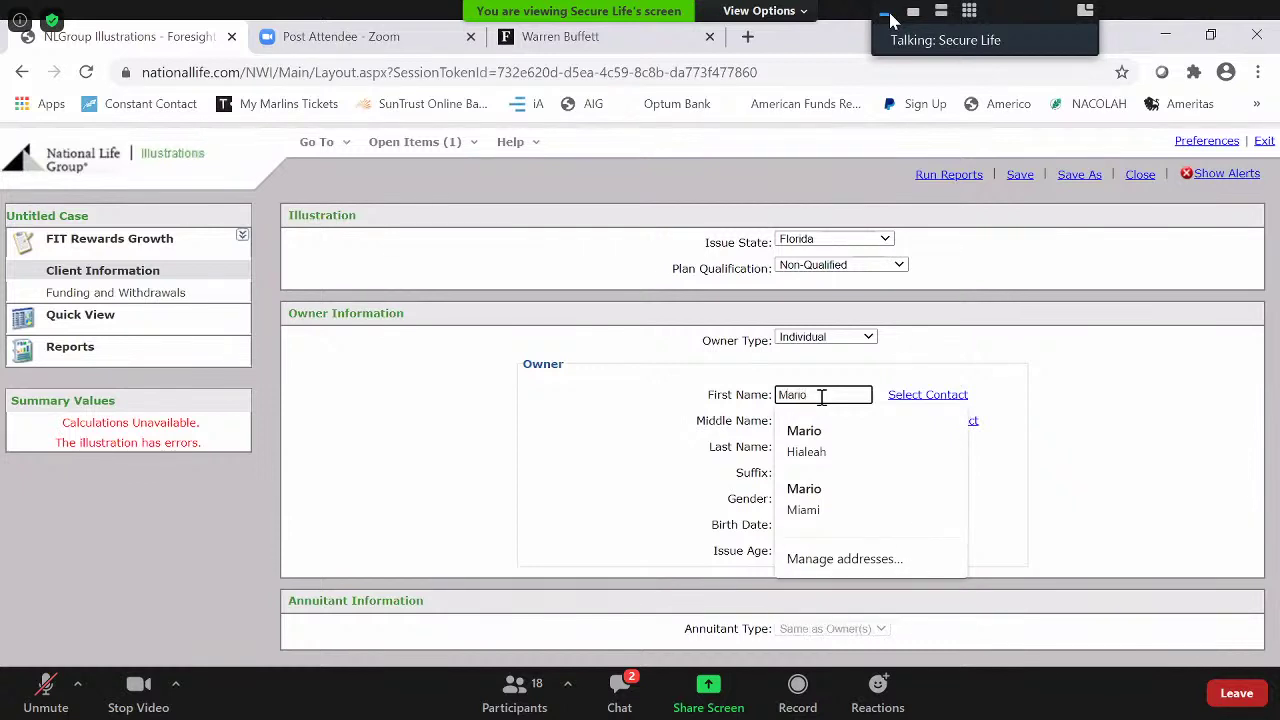
pyautogui.press('Tab')
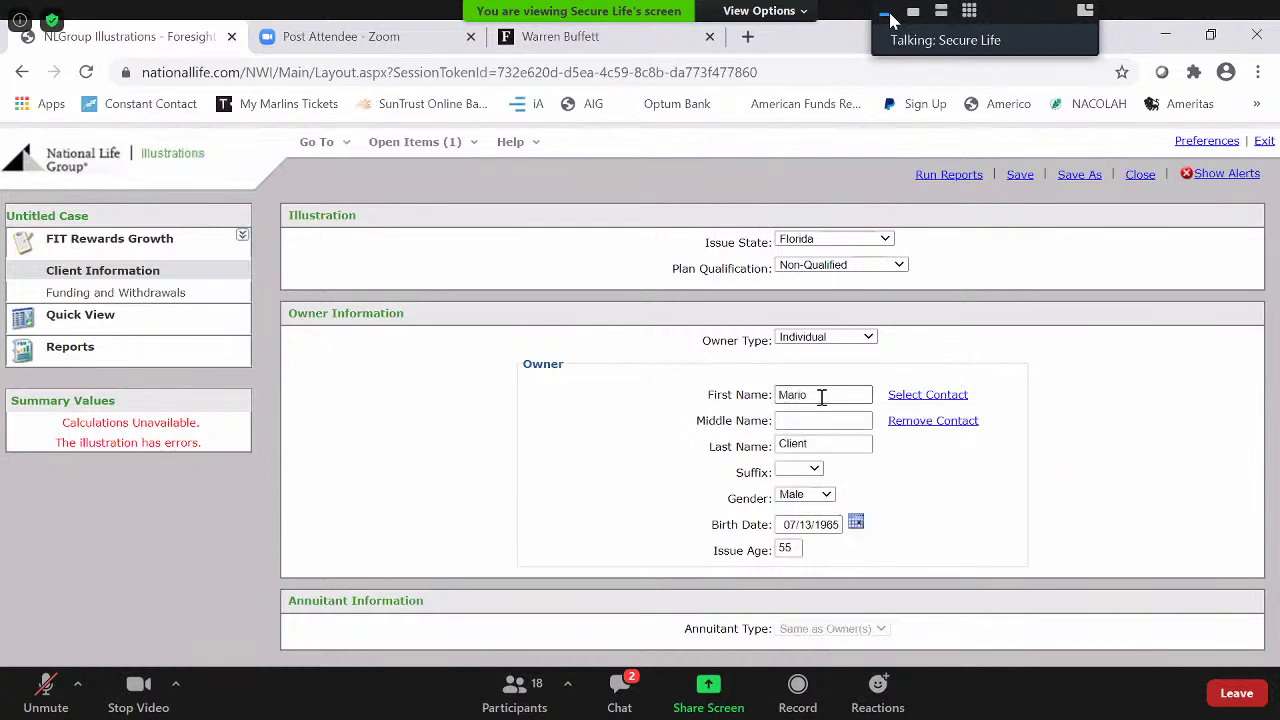
pyautogui.press('Tab')
pyautogui.write('A')
# Set the owner's birth date to 07/13/1980, making the issue age 40.
pyautogui.click(843, 530)
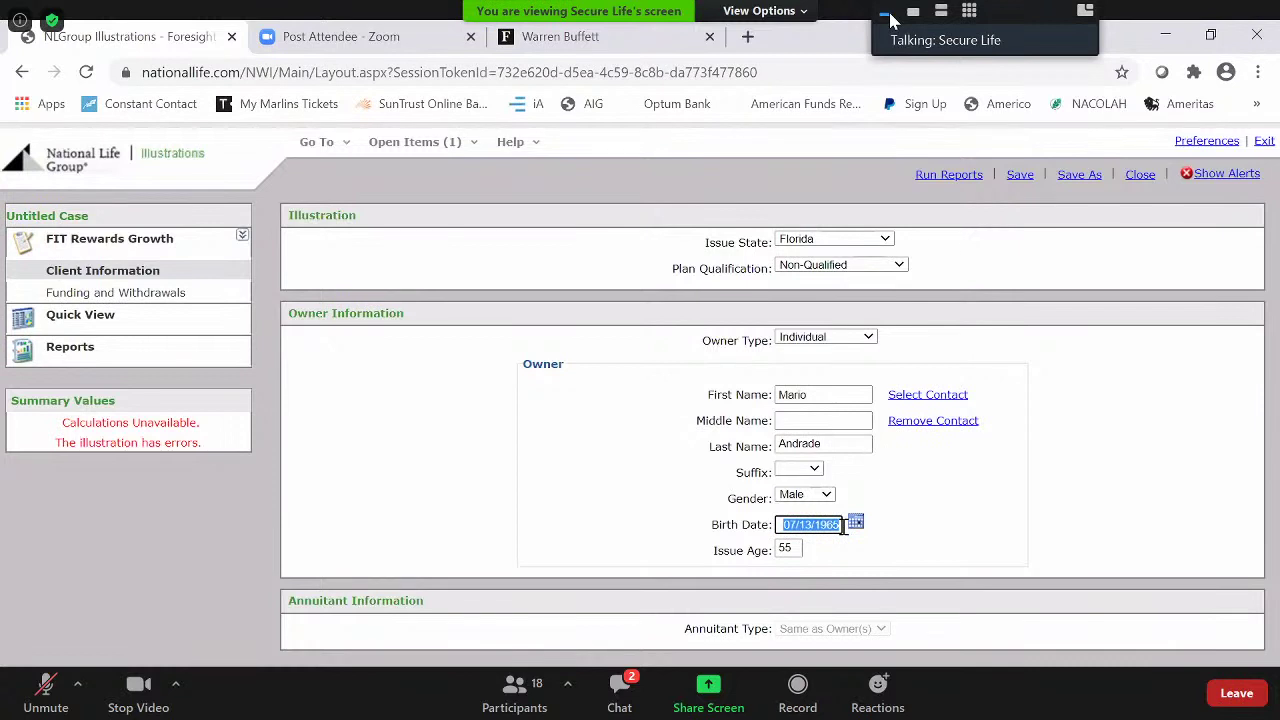
pyautogui.write('07/')
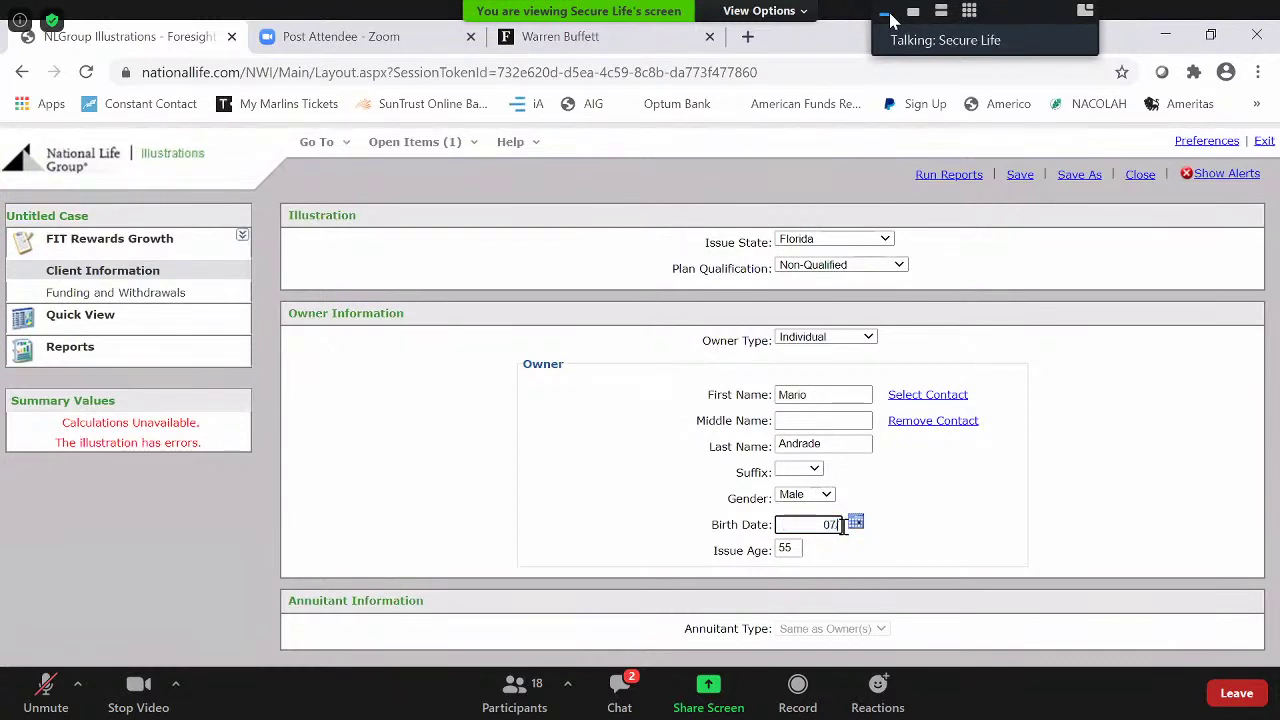
pyautogui.write('13/1980')
pyautogui.press('Tab')
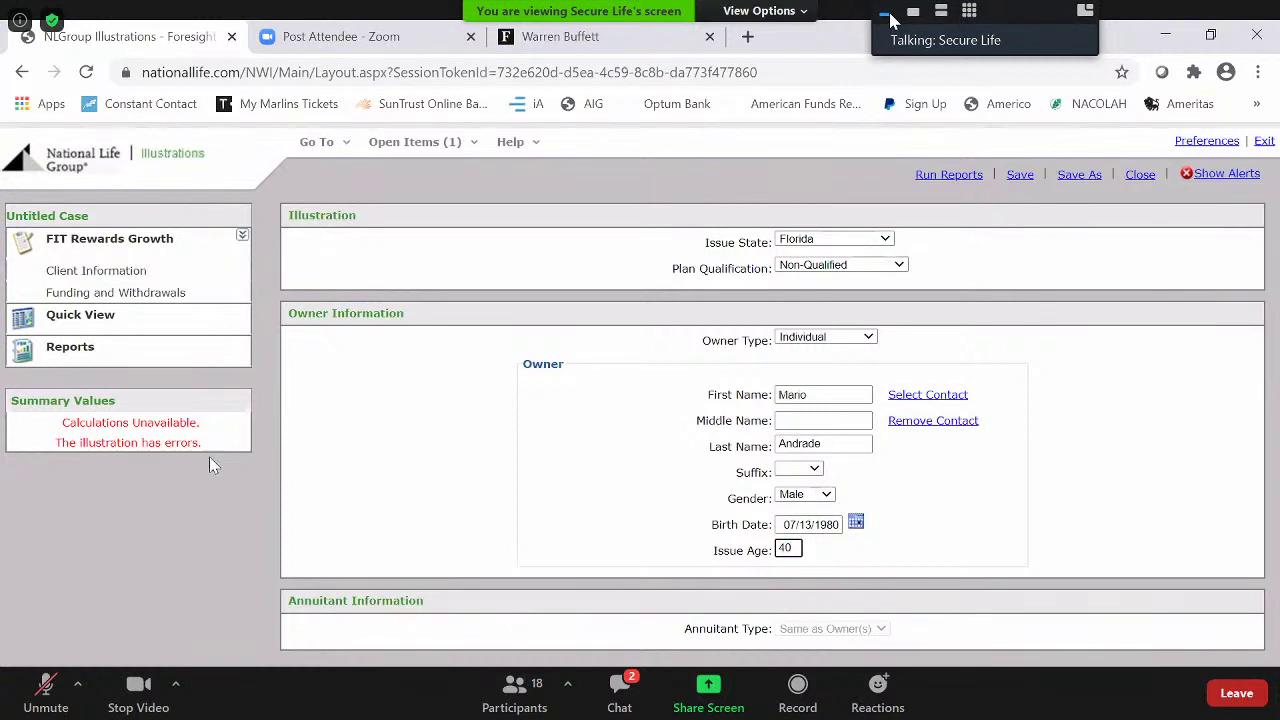
# Set a $300 periodic premium paid monthly under Funding and Withdrawals.
pyautogui.moveTo(92, 294)
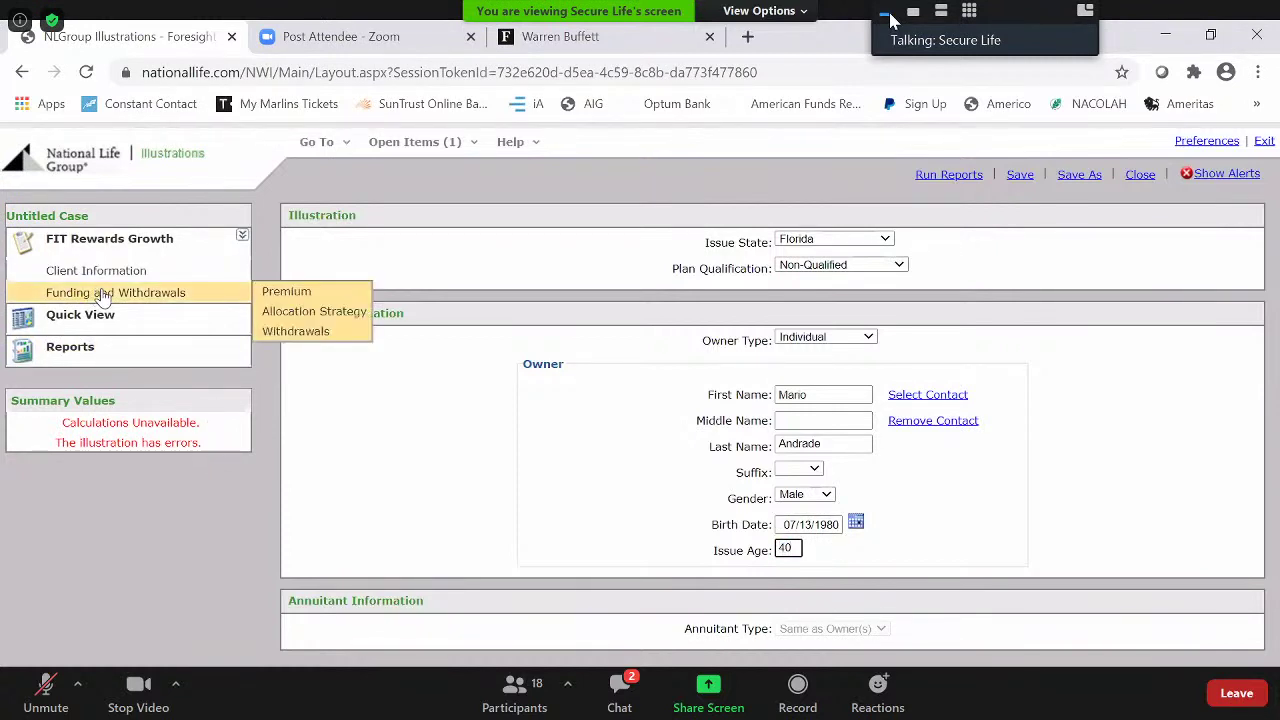
pyautogui.click(100, 294)
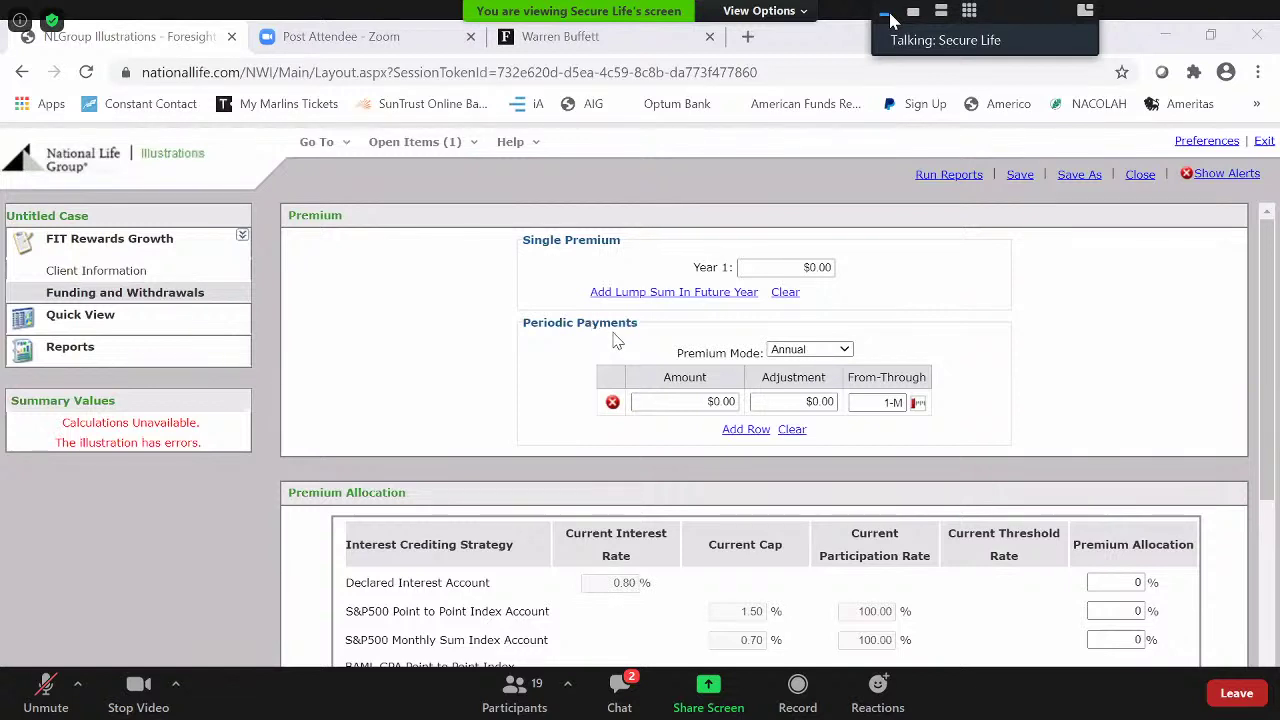
pyautogui.click(845, 353)
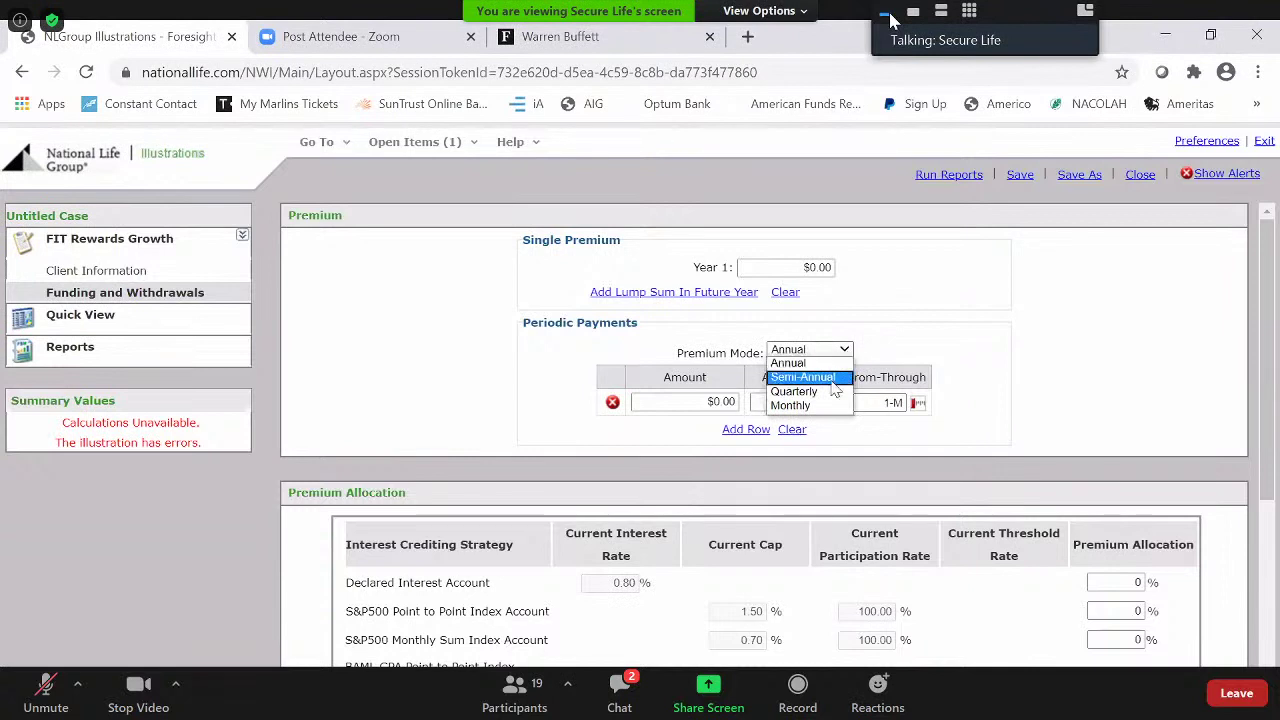
pyautogui.click(812, 405)
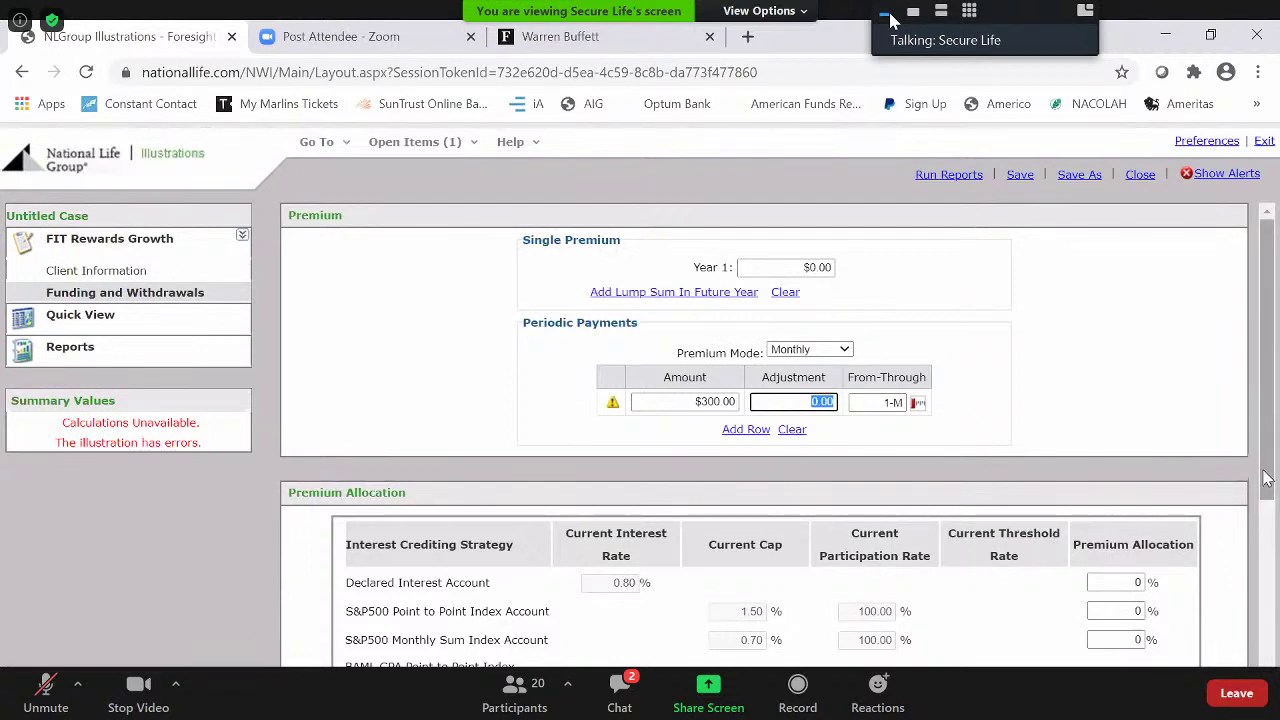
# Allocate 100% to Barclay's 5 Point to Point and show the Quick View values table.
pyautogui.moveTo(1272, 488); pyautogui.dragTo(1264, 566)
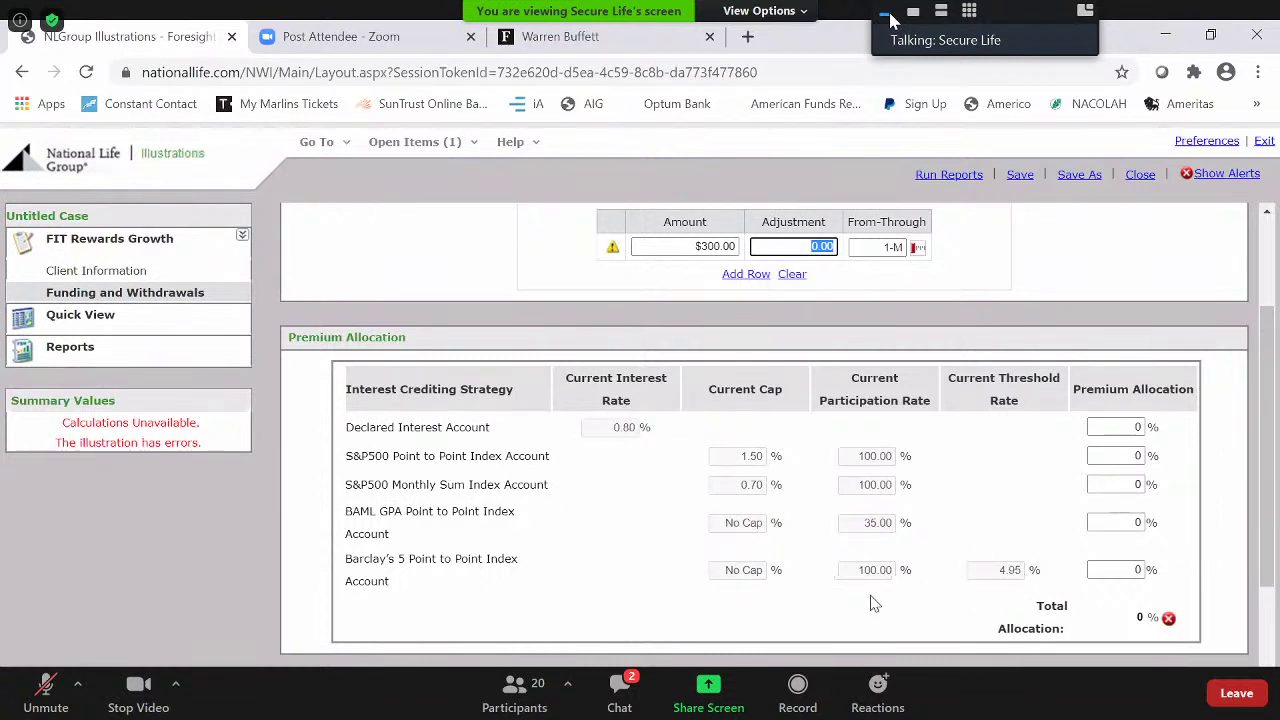
pyautogui.click(1126, 570)
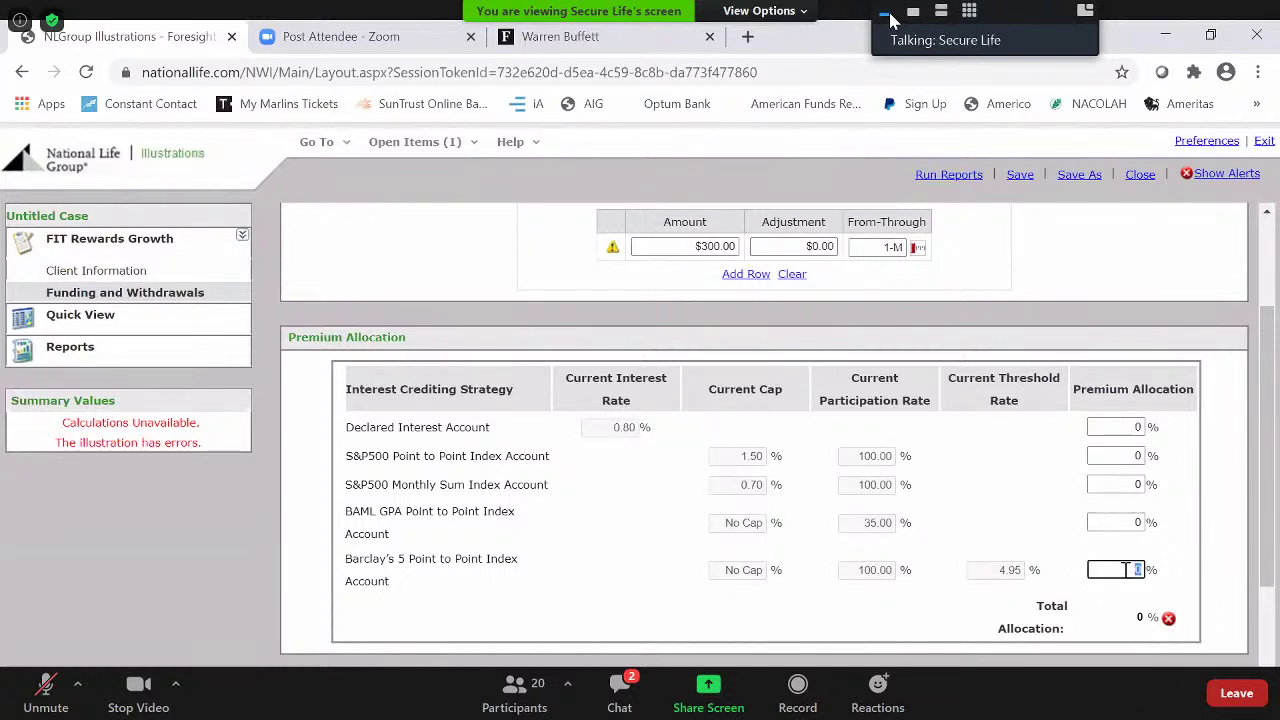
pyautogui.write('100')
pyautogui.press('Tab')
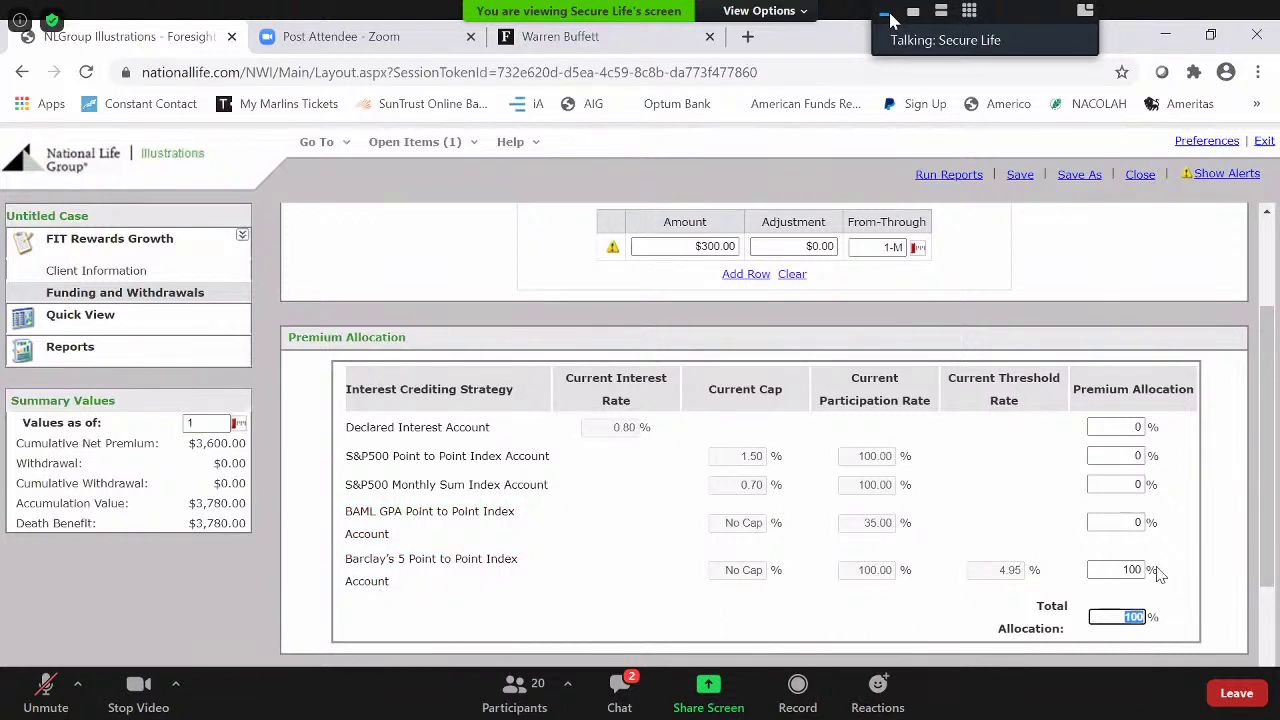
pyautogui.click(1137, 522)
pyautogui.scroll(-2, 1245, 652)
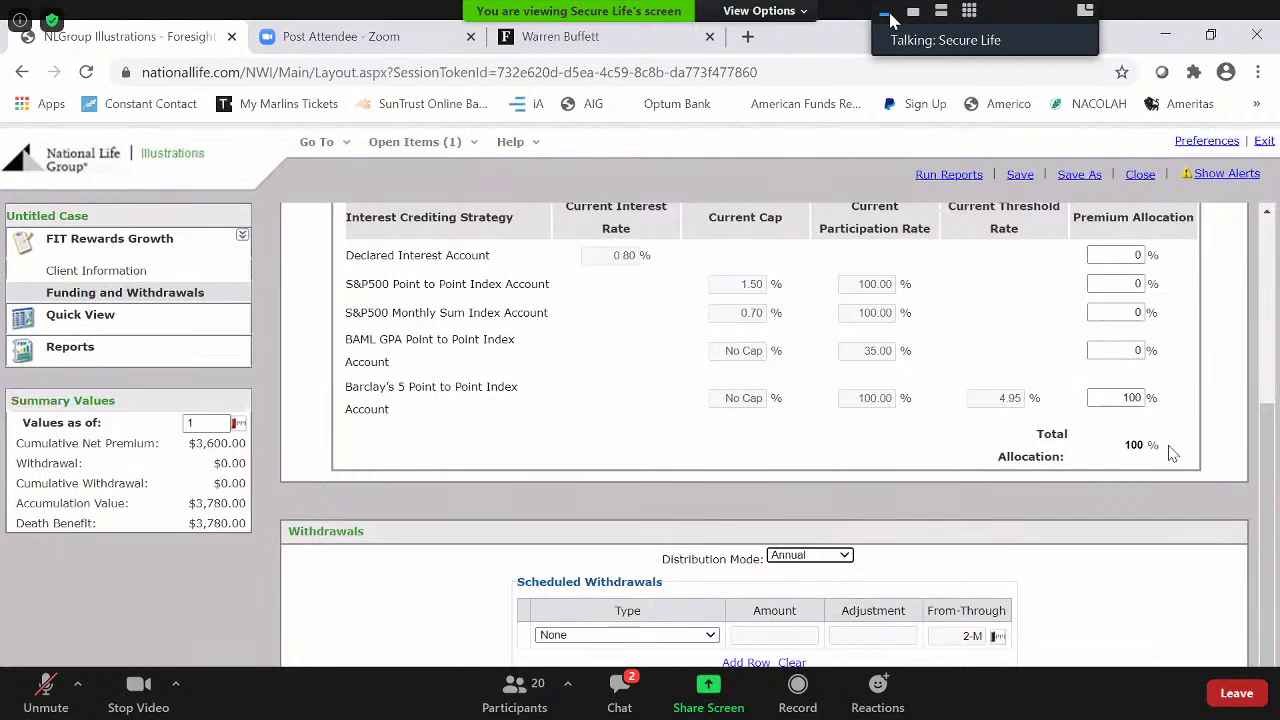
pyautogui.click(104, 330)
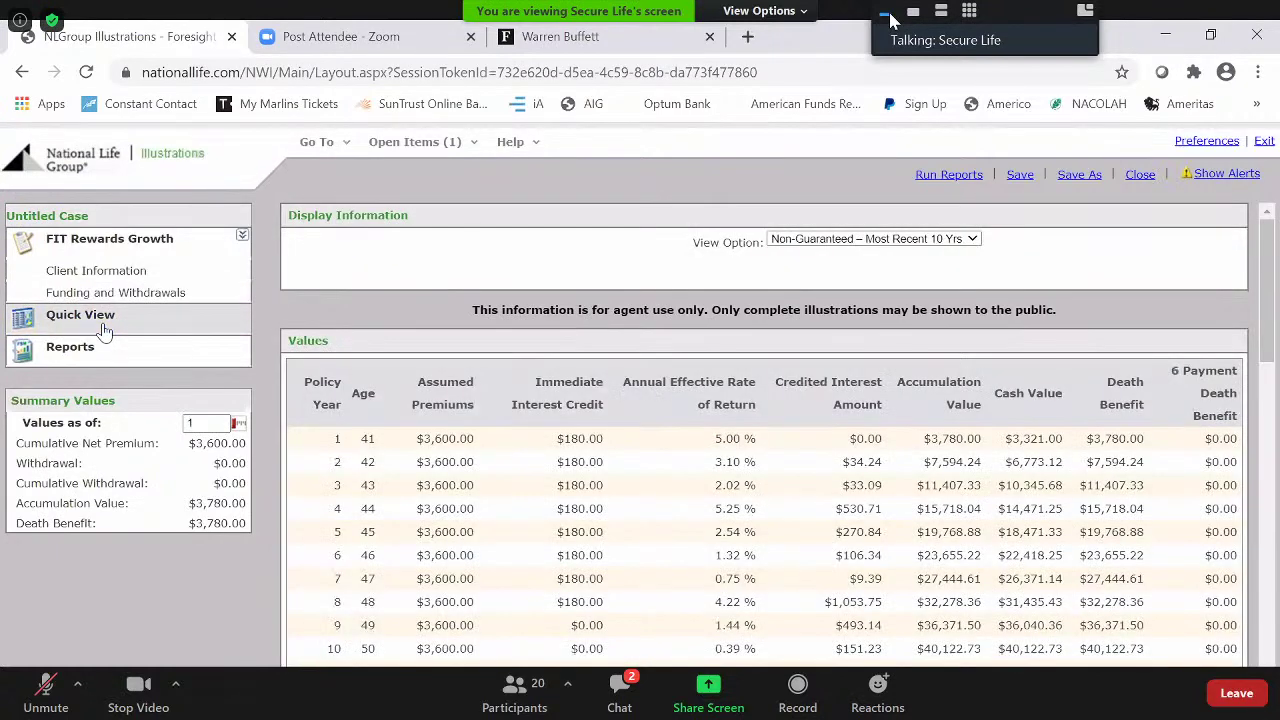